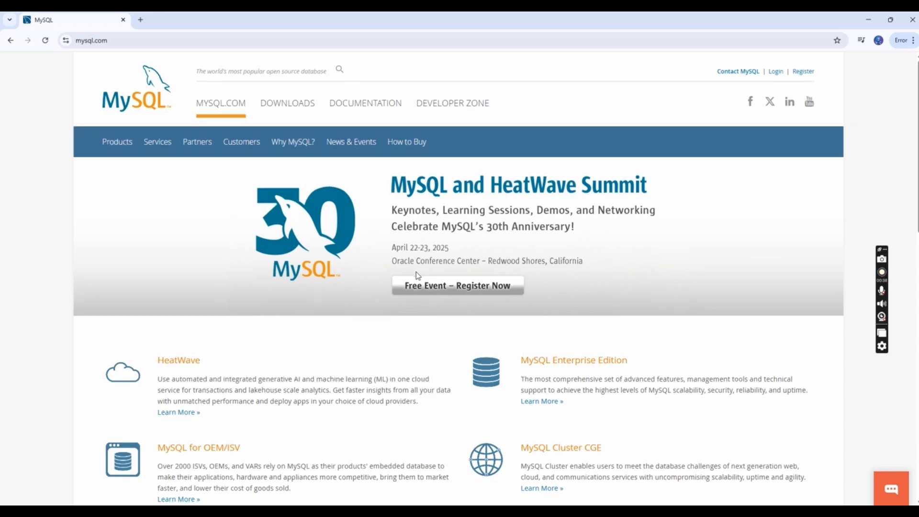
Open the Downloads section and go to the MySQL Community (GPL) Downloads page
scroll(416, 272, up, 15)
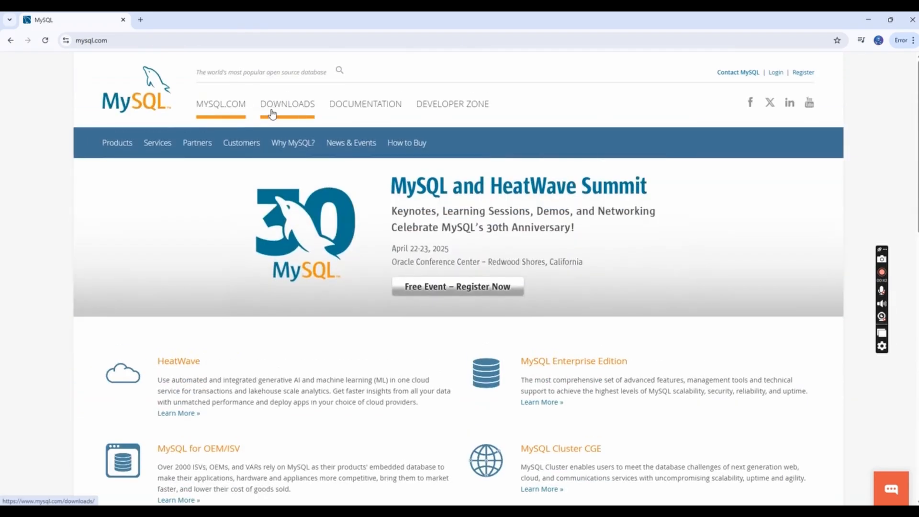
click(272, 113)
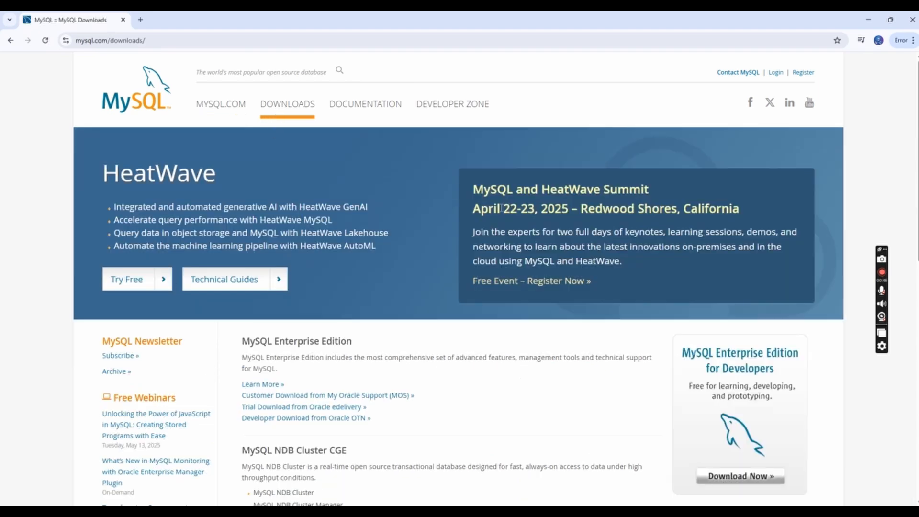
scroll(501, 207, down, 5)
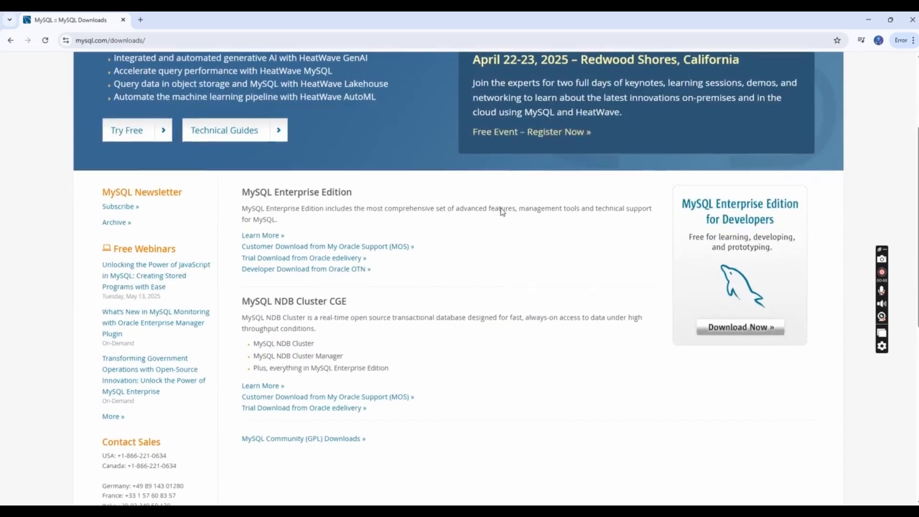
scroll(490, 206, up, 3)
scroll(490, 207, down, 4)
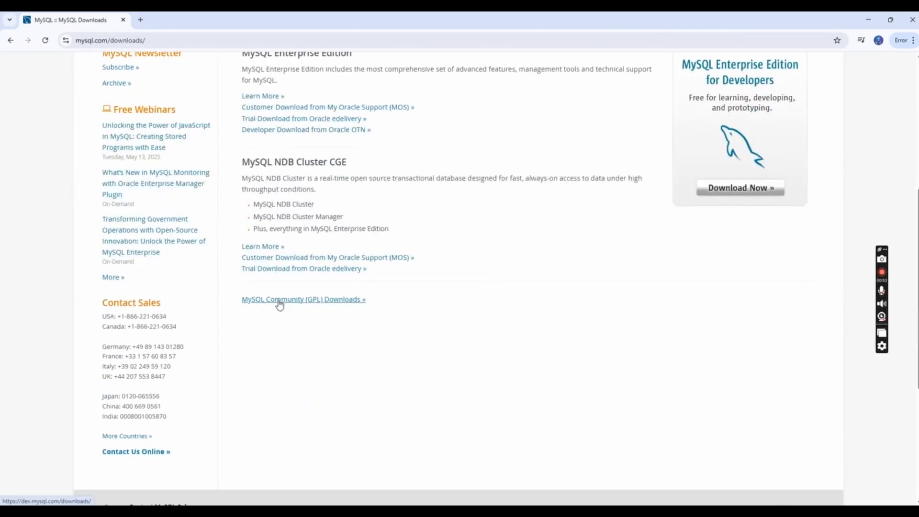
click(279, 300)
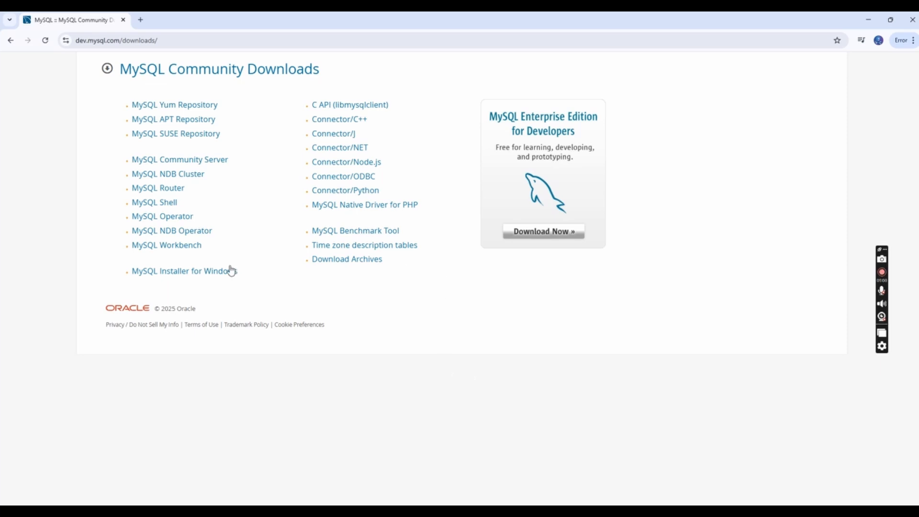
Download the 352.2M MySQL Installer for Windows 8.0.41 MSI without logging in
click(192, 277)
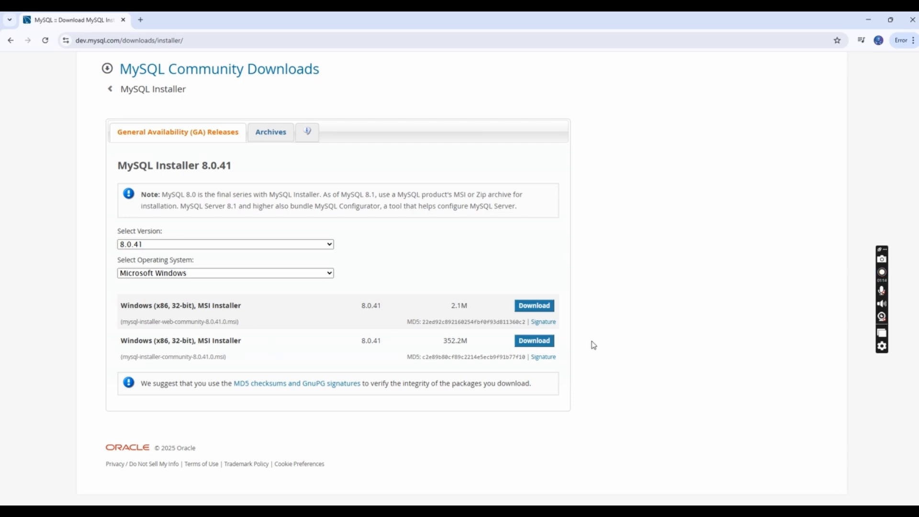
click(526, 343)
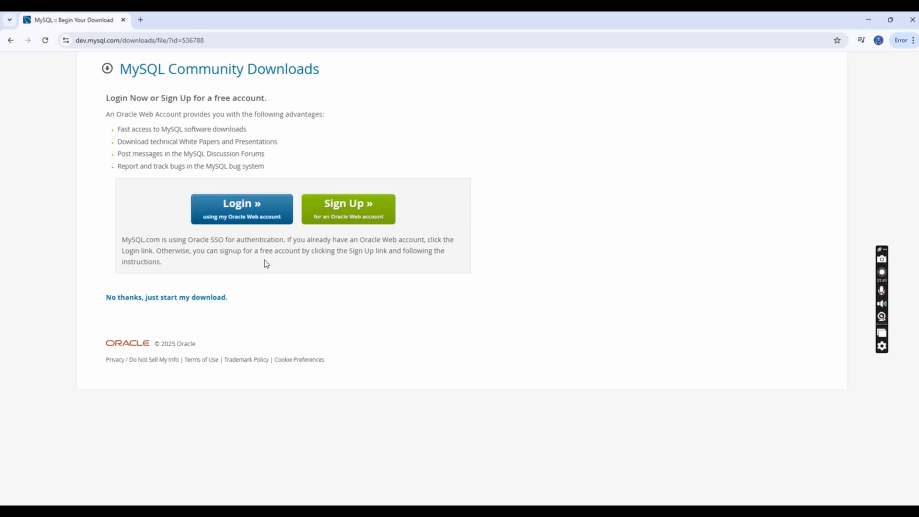
click(149, 298)
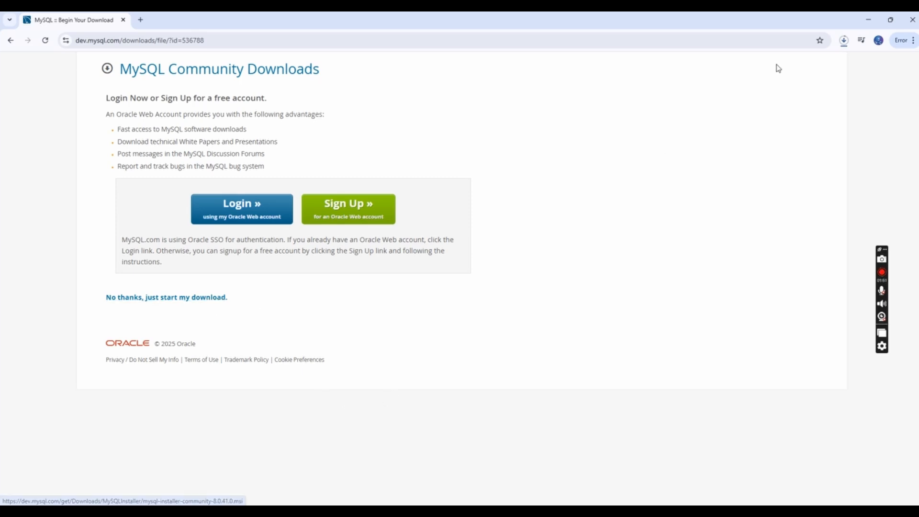
Open the downloaded mysql-installer-community-8.0.41.0 file from the download history to launch the installer
click(844, 41)
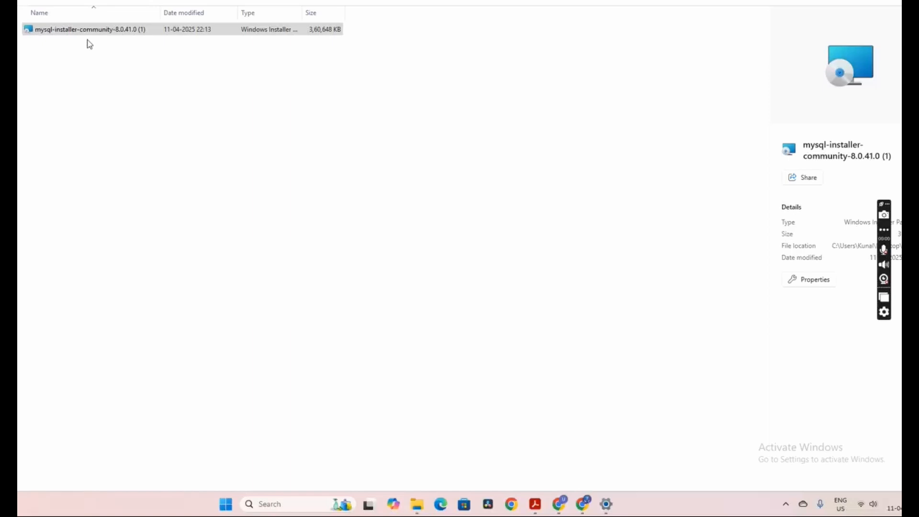
click(97, 31)
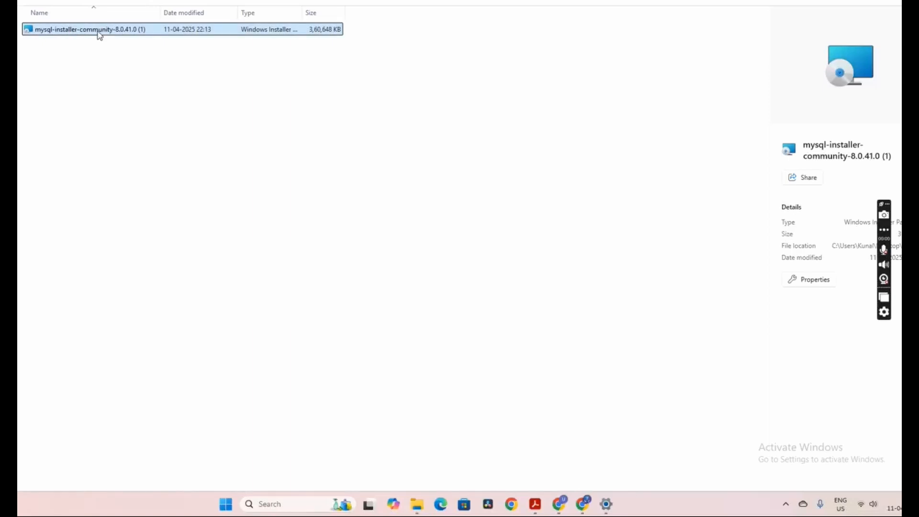
double_click(124, 34)
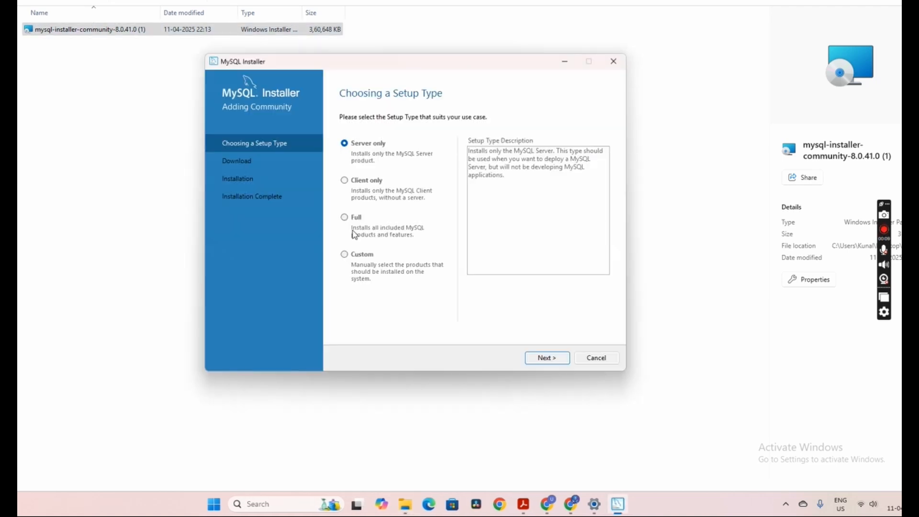
Choose the Full setup type and continue past the MySQL Workbench path conflict warning
click(347, 221)
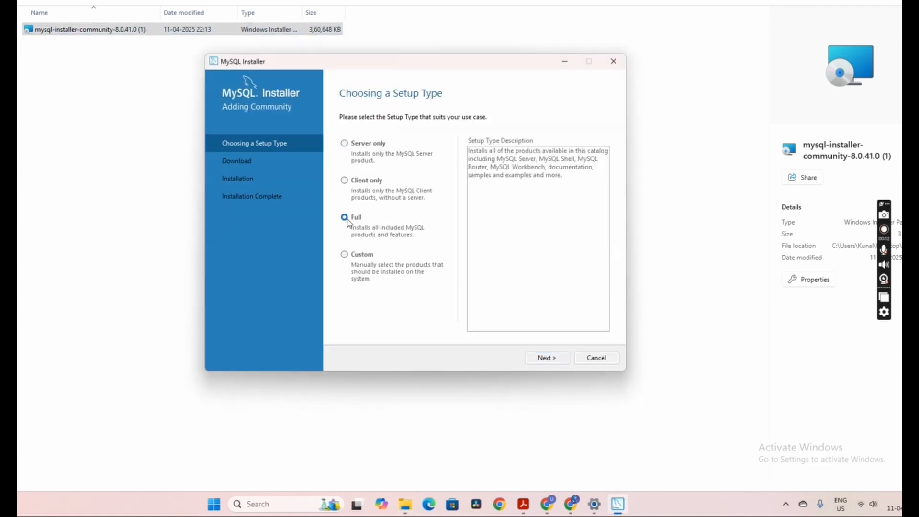
click(540, 363)
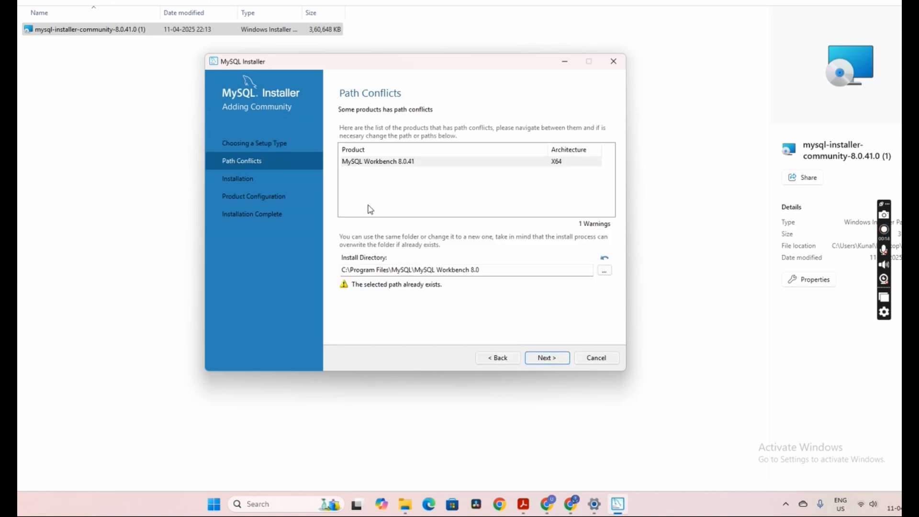
click(531, 362)
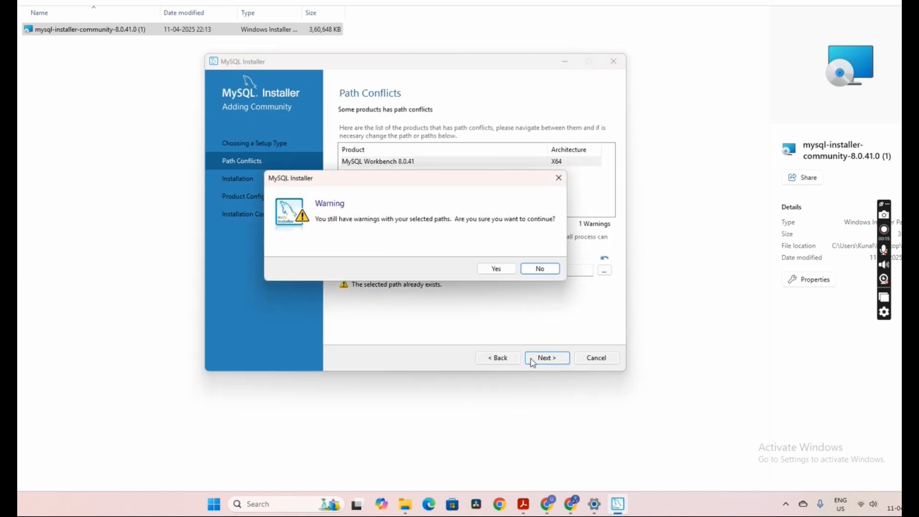
click(495, 269)
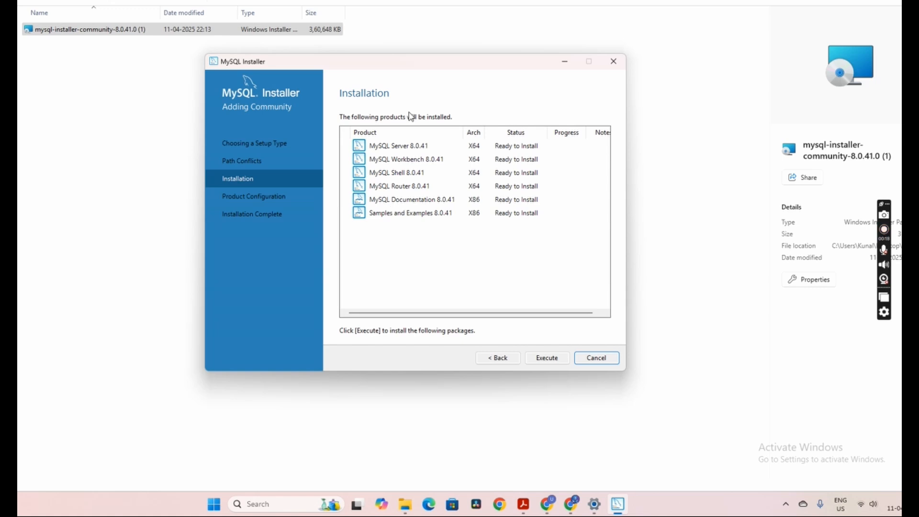
Execute the installation of all products, then keep the default networking and strong password authentication settings
click(549, 359)
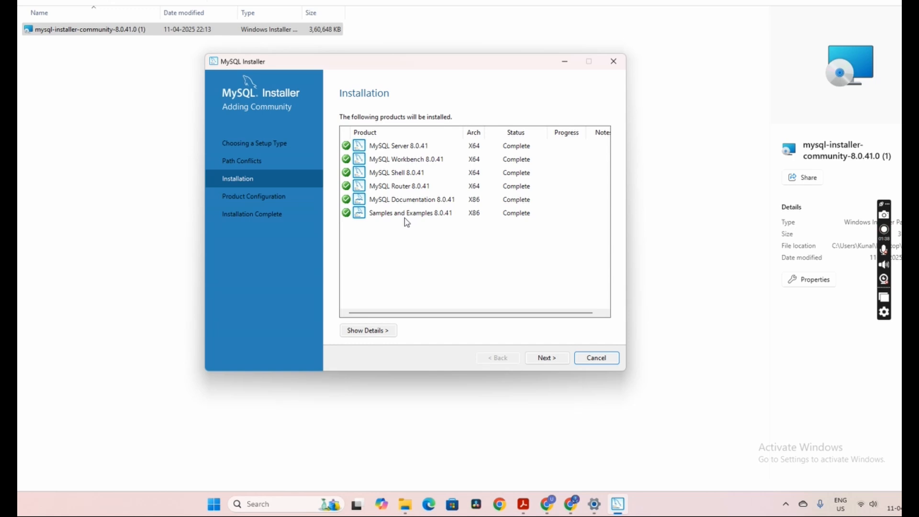
click(546, 364)
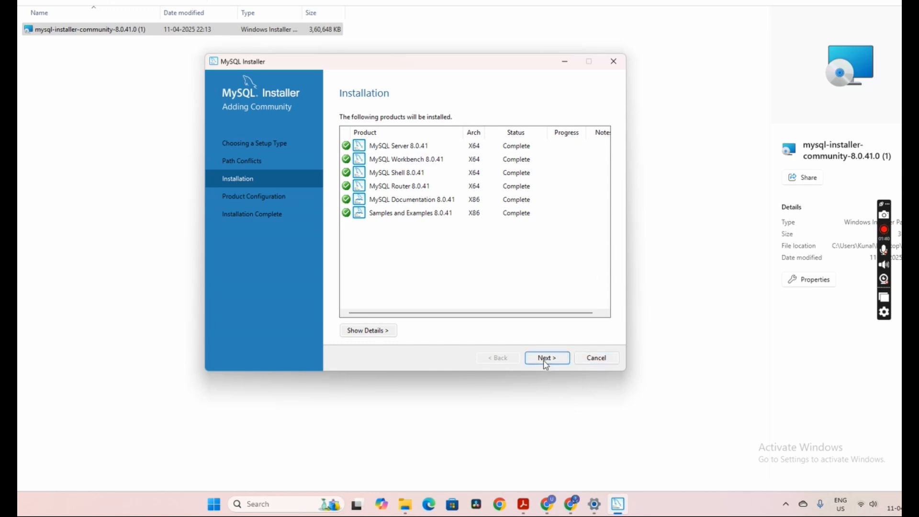
click(546, 363)
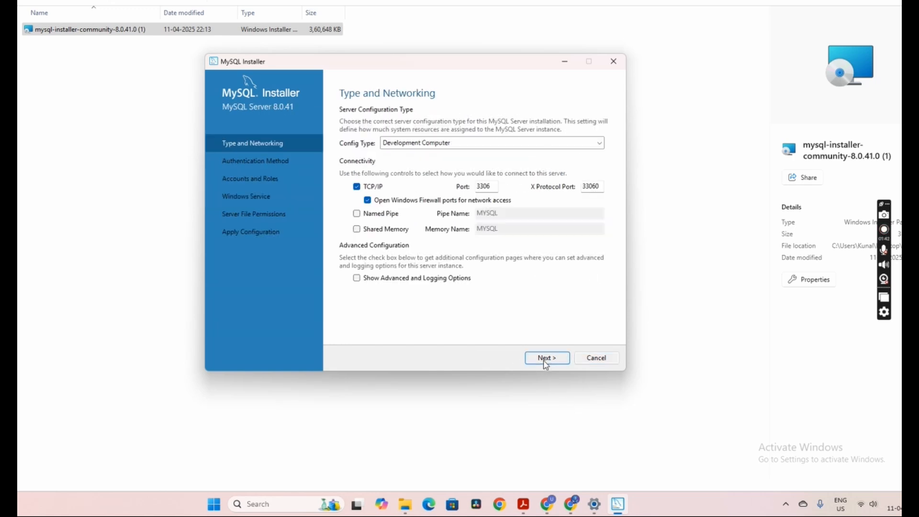
click(546, 363)
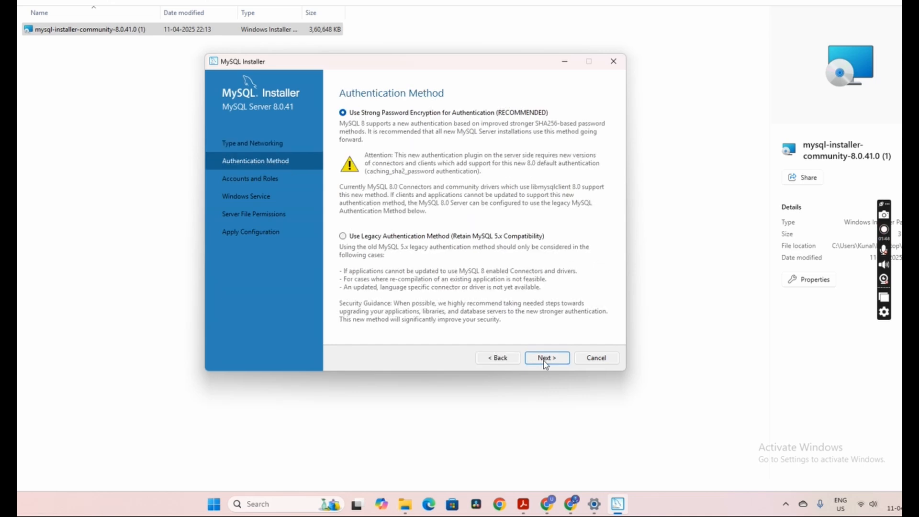
click(546, 363)
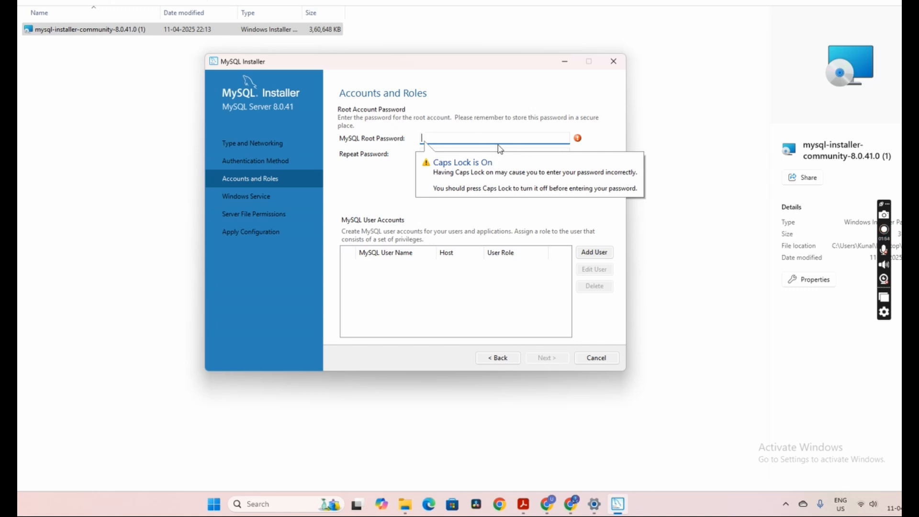
Enter the MySQL root account password and repeat it in the confirmation field
key(Caps_Lock)
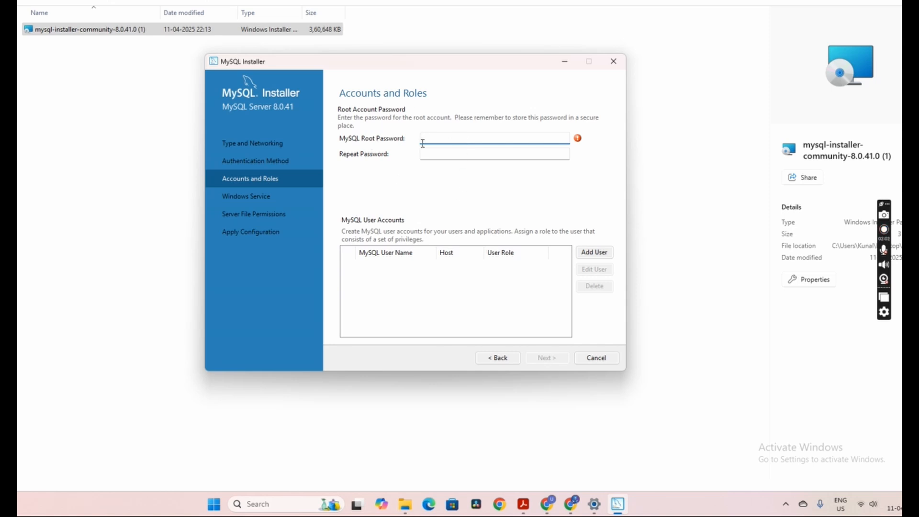
text(r)
key(Caps_Lock)
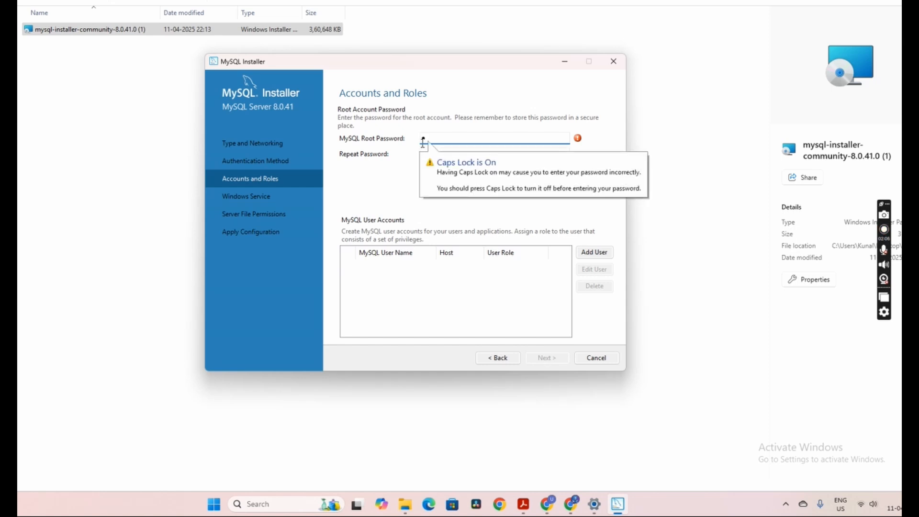
key(Caps_Lock)
text(oot1234)
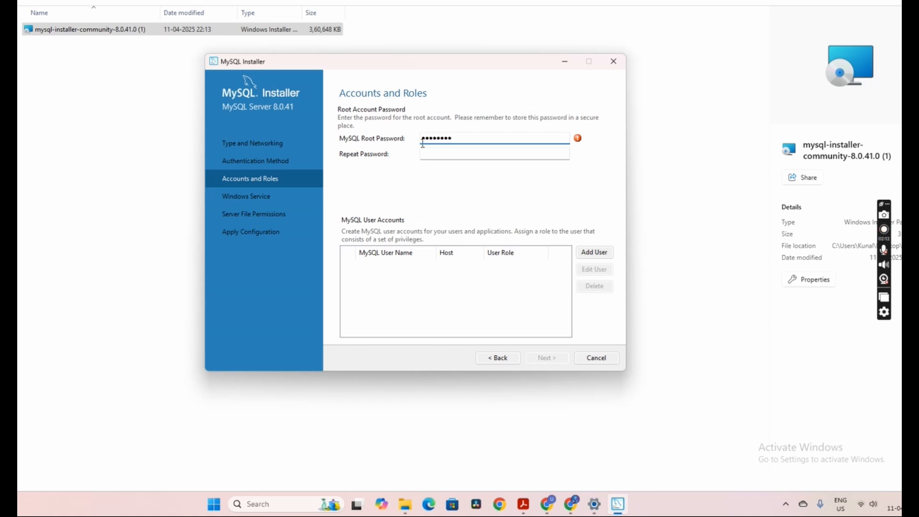
click(451, 152)
key(Caps_Lock)
text(root1)
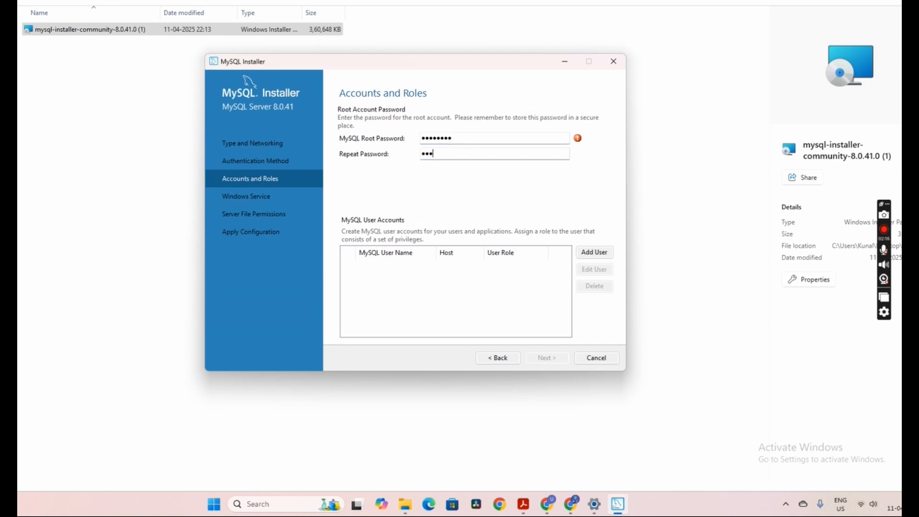
text(2345)
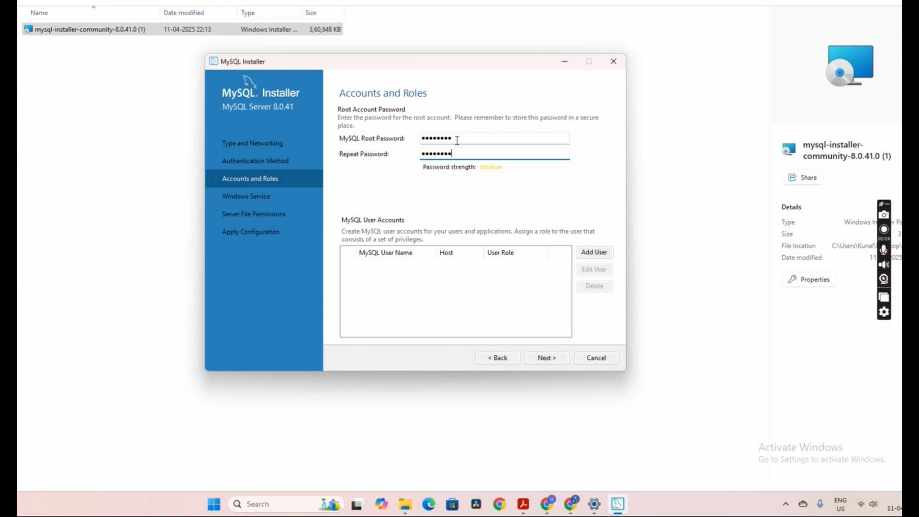
Keep the default Windows service and file permission settings, then execute and finish the server configuration
click(544, 362)
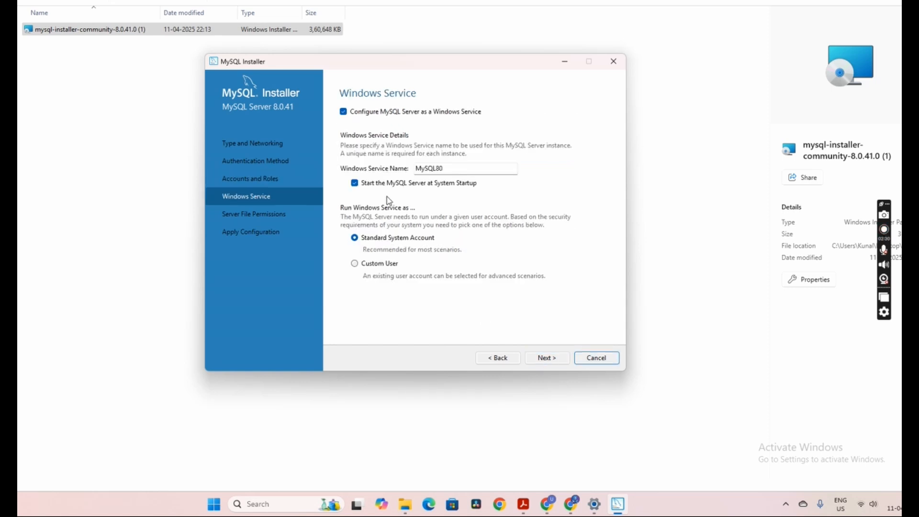
click(549, 367)
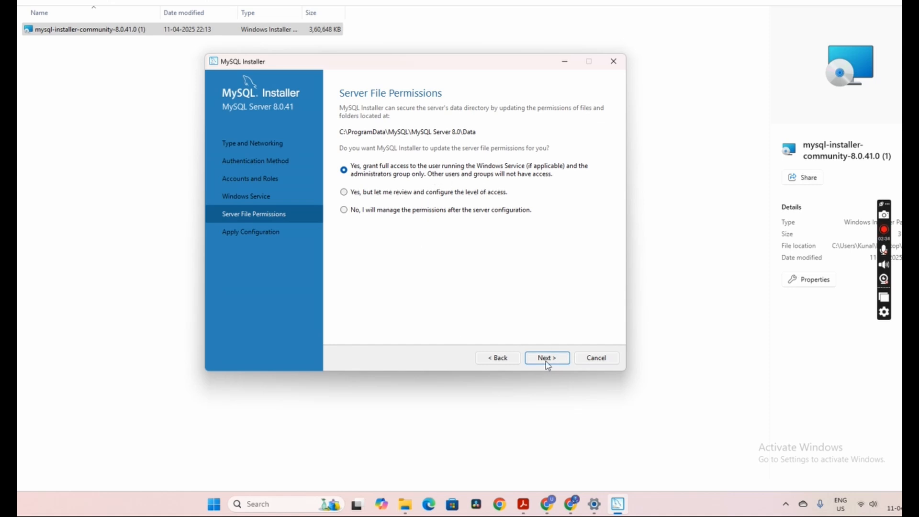
click(548, 366)
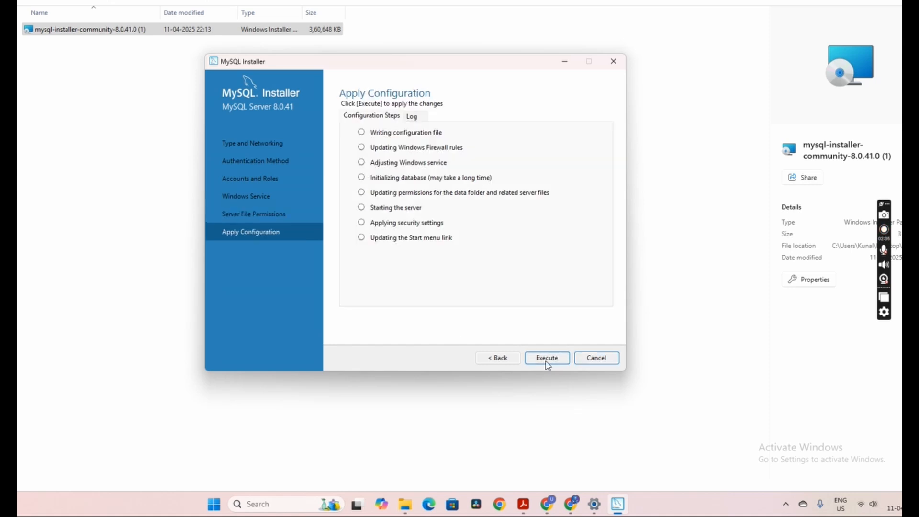
click(548, 366)
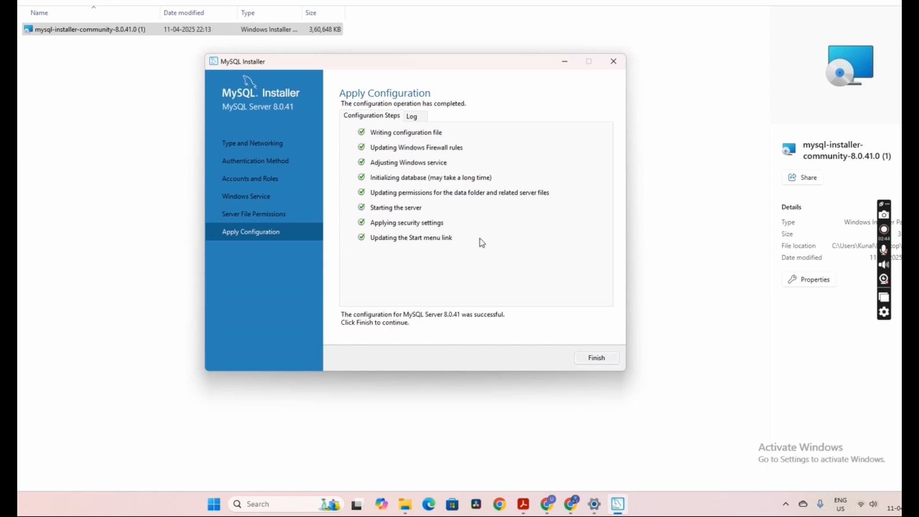
click(595, 358)
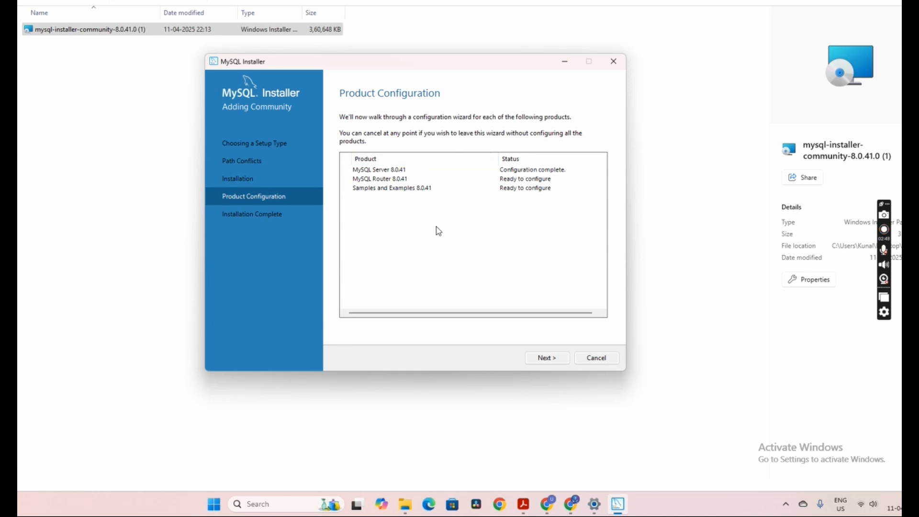
Skip MySQL Router bootstrapping and continue to the Samples and Examples server connection
click(542, 359)
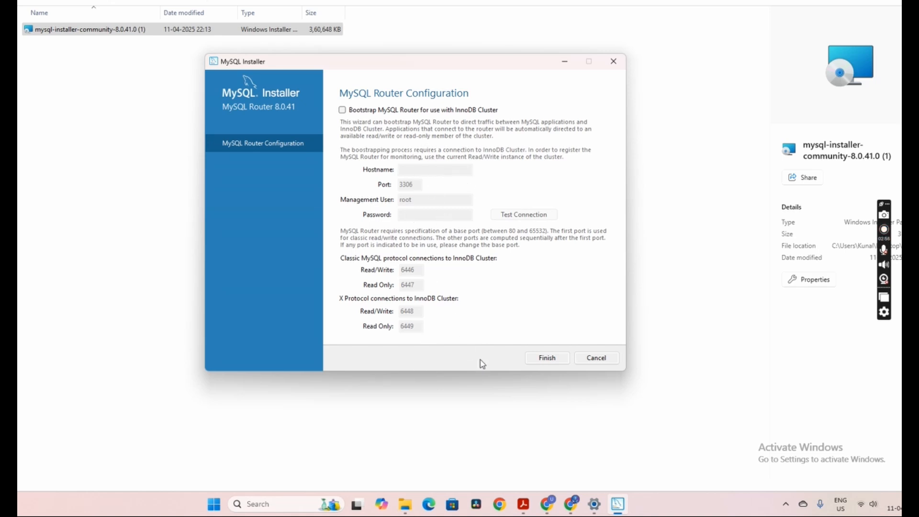
click(549, 357)
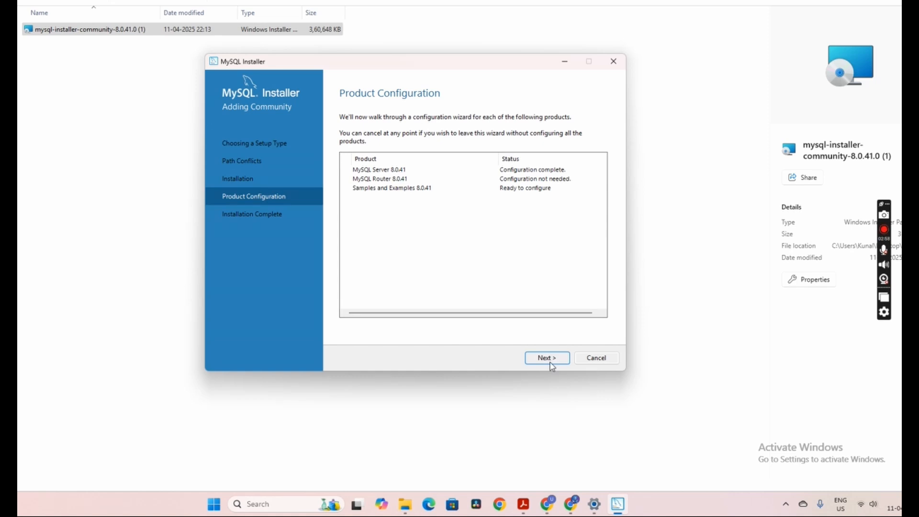
click(538, 358)
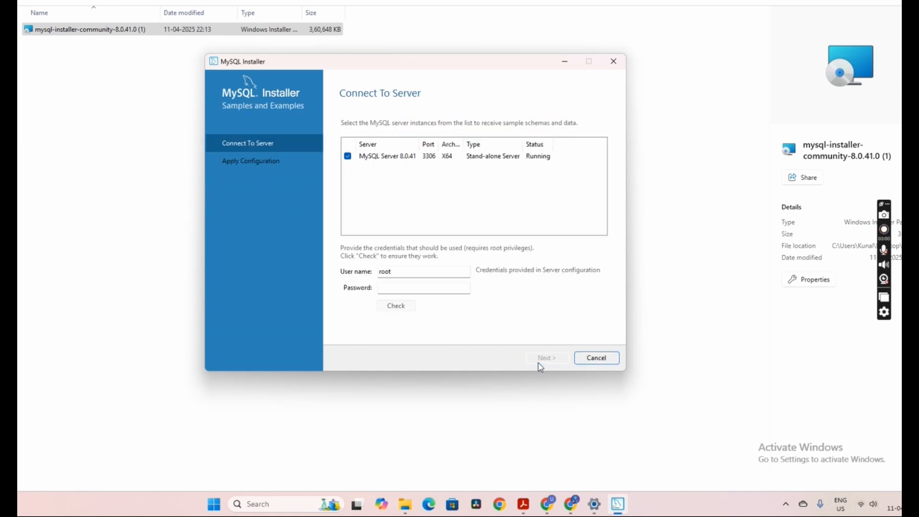
Enter the root password for the server connection and check the credentials
click(392, 288)
text(••••••••)
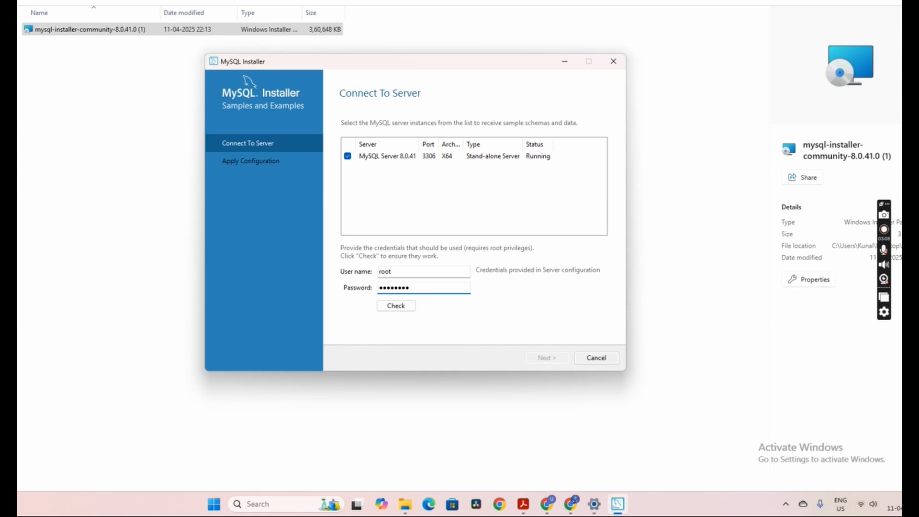
click(406, 309)
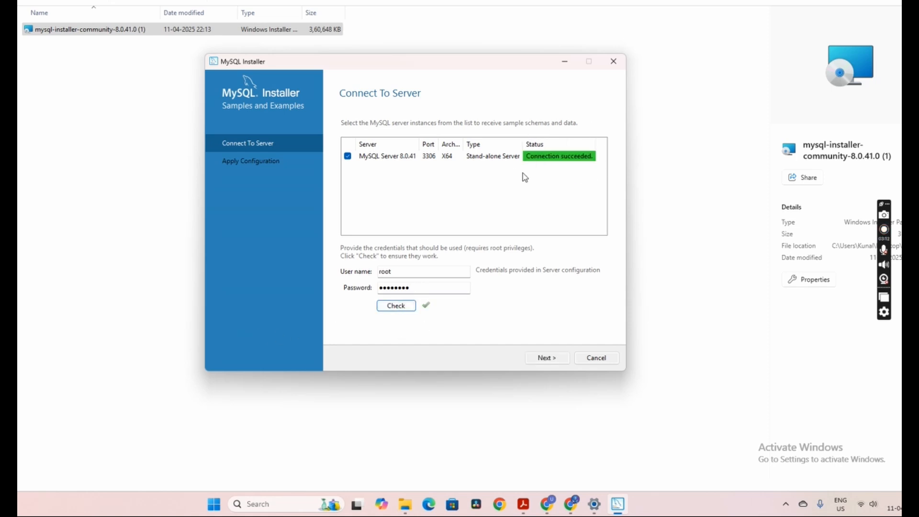
Apply the Samples and Examples configuration, then finish the installer with MySQL Workbench and MySQL Shell set to start
click(558, 363)
click(556, 360)
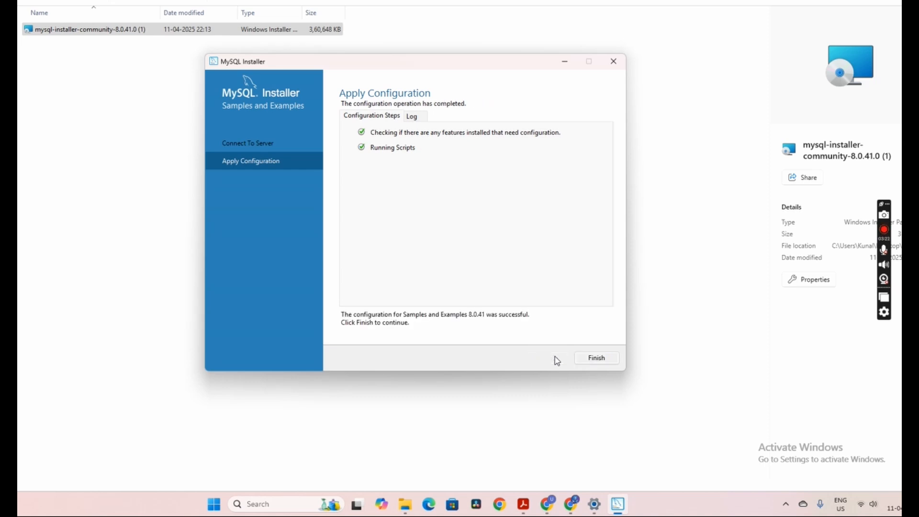
click(599, 364)
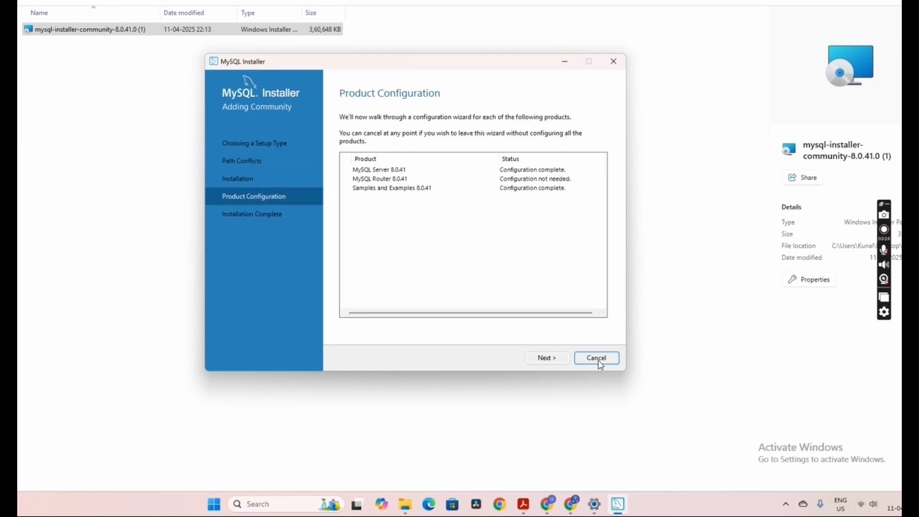
click(548, 358)
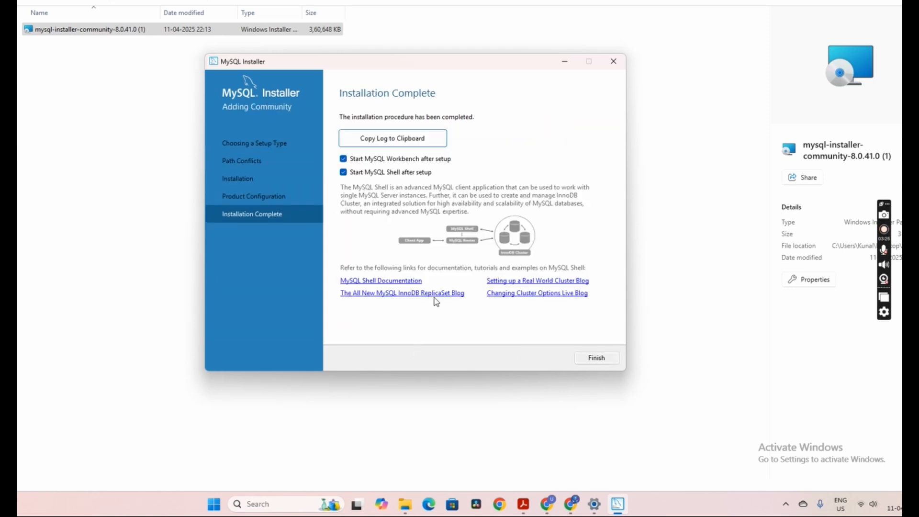
click(609, 361)
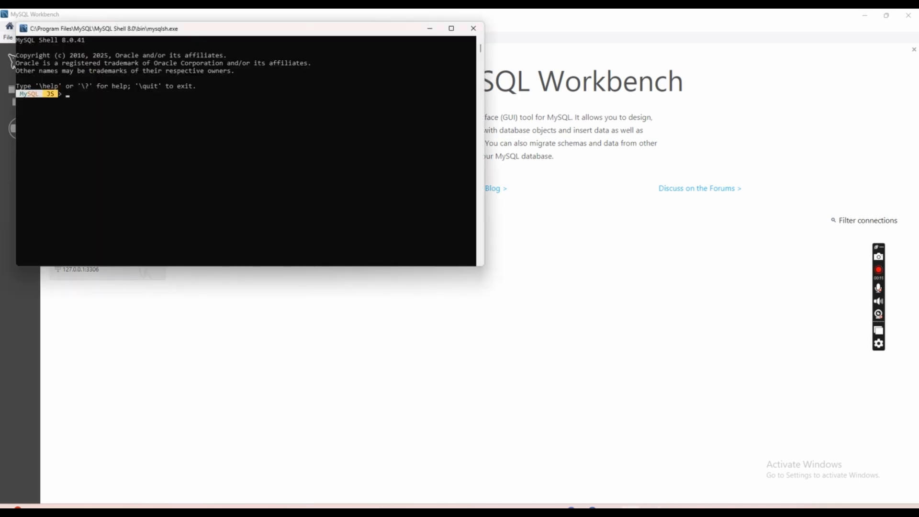
Put the MySQL Shell window aside and open the new connection to 127.0.0.1:3306 in MySQL Workbench
click(630, 506)
click(651, 507)
click(651, 506)
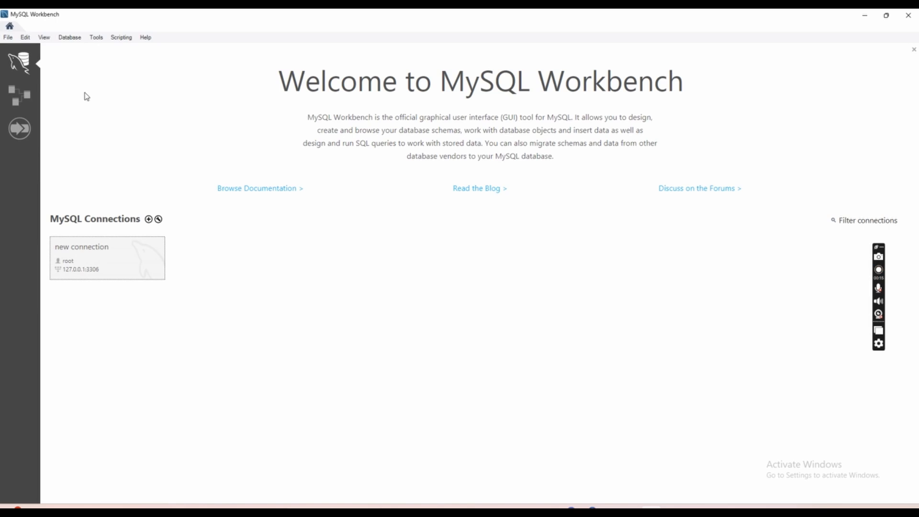
click(76, 247)
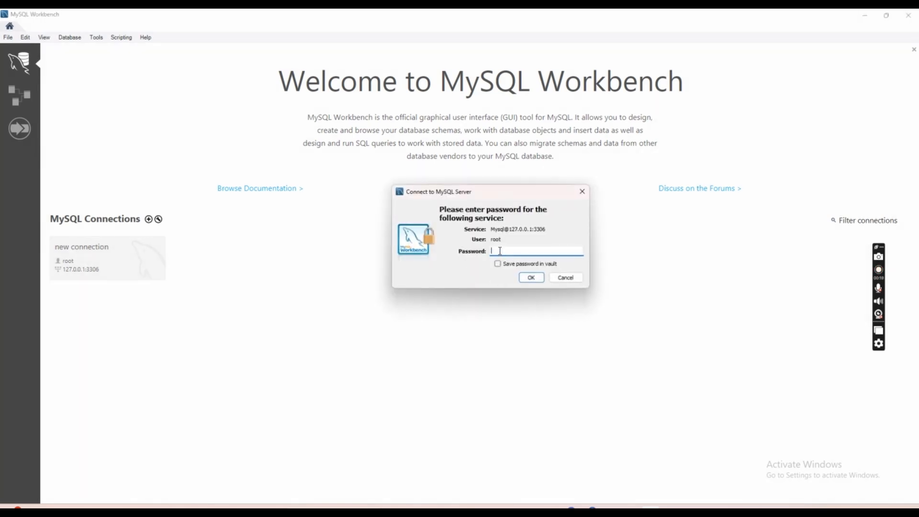
Enter the root account password, enable saving it in the vault, and confirm the connection
key(Caps_Lock)
text(*)
key(Caps_Lock)
text(*******)
click(499, 264)
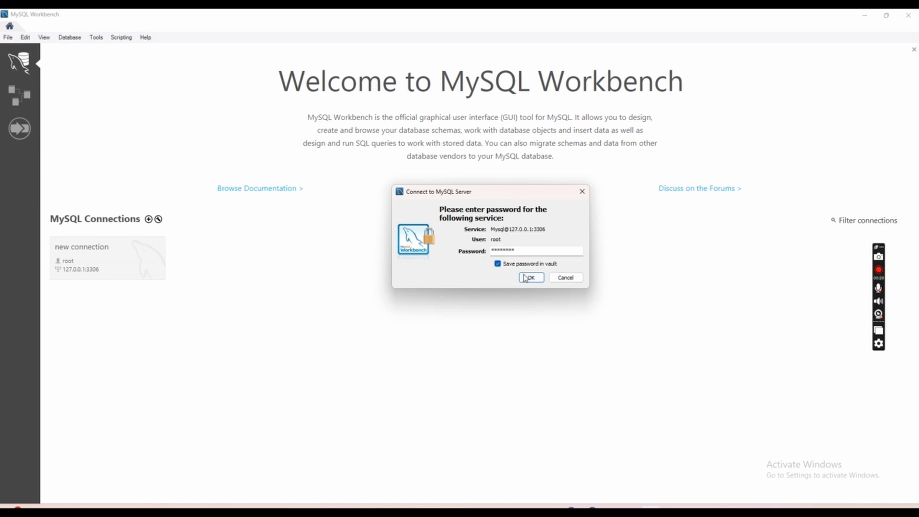
click(531, 279)
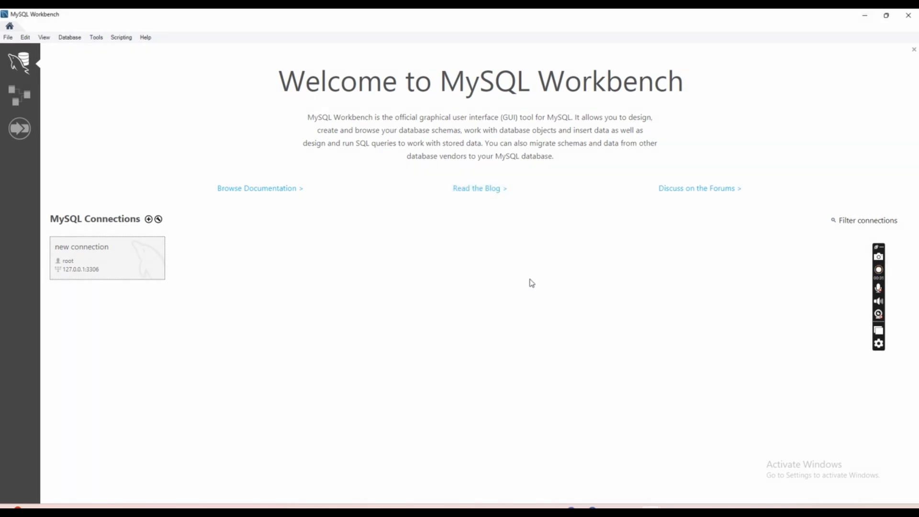